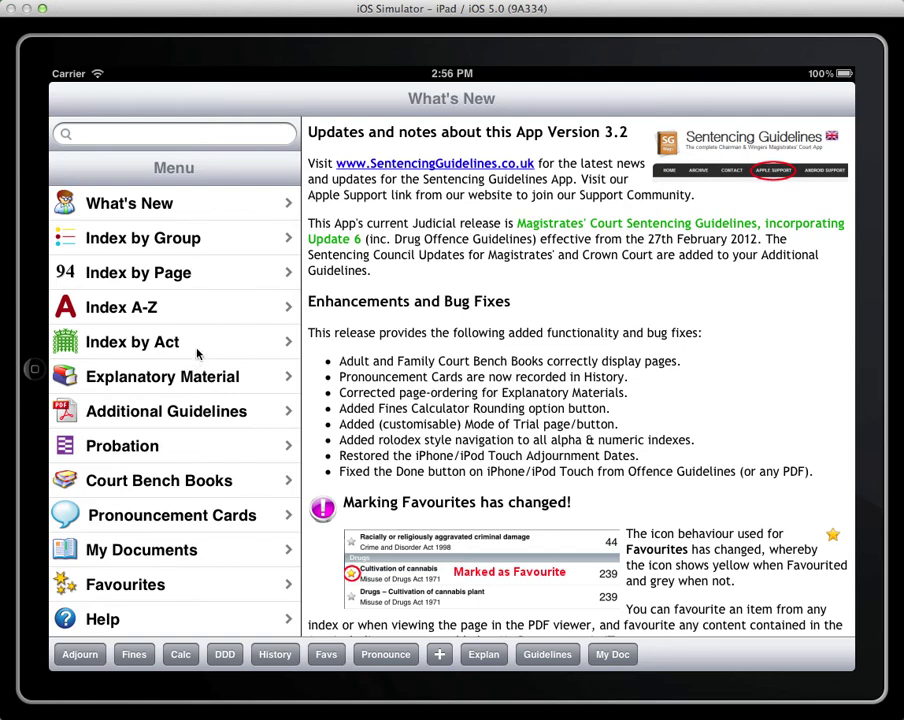
Open the ABH offence guideline, page 201 of MCSG6, from the Offences A-Z index.
{"action": "left_click", "coordinate": [201, 310]}
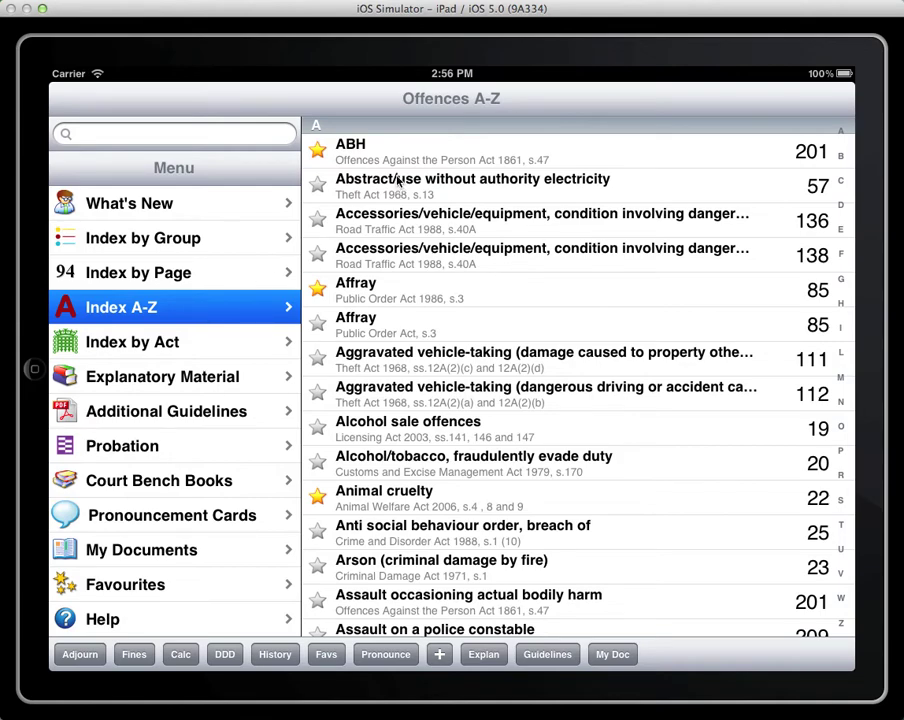
{"action": "left_click", "coordinate": [418, 155]}
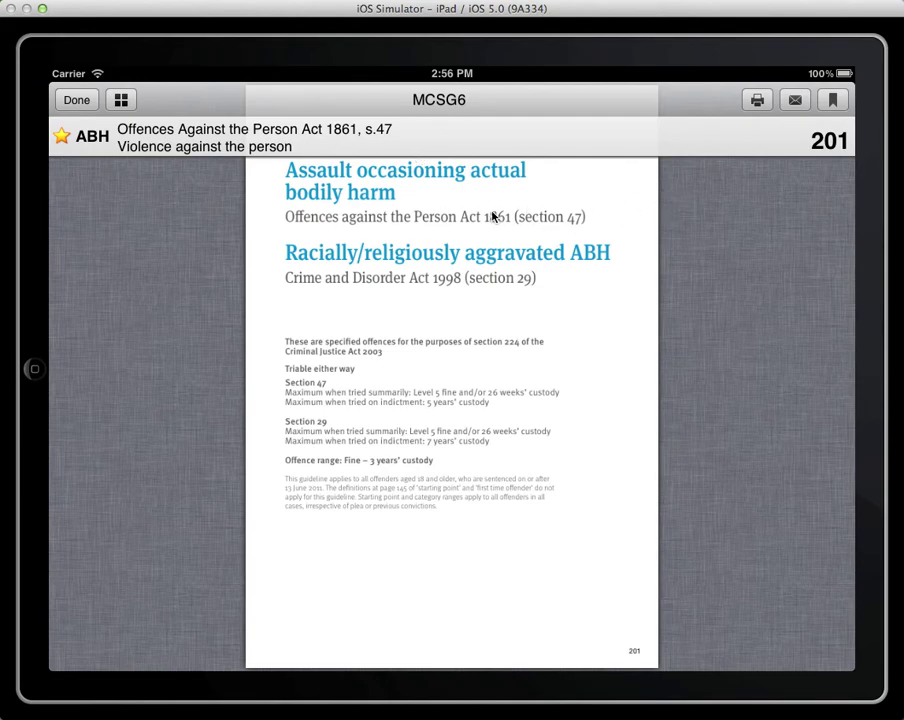
{"action": "double_click", "coordinate": [435, 201]}
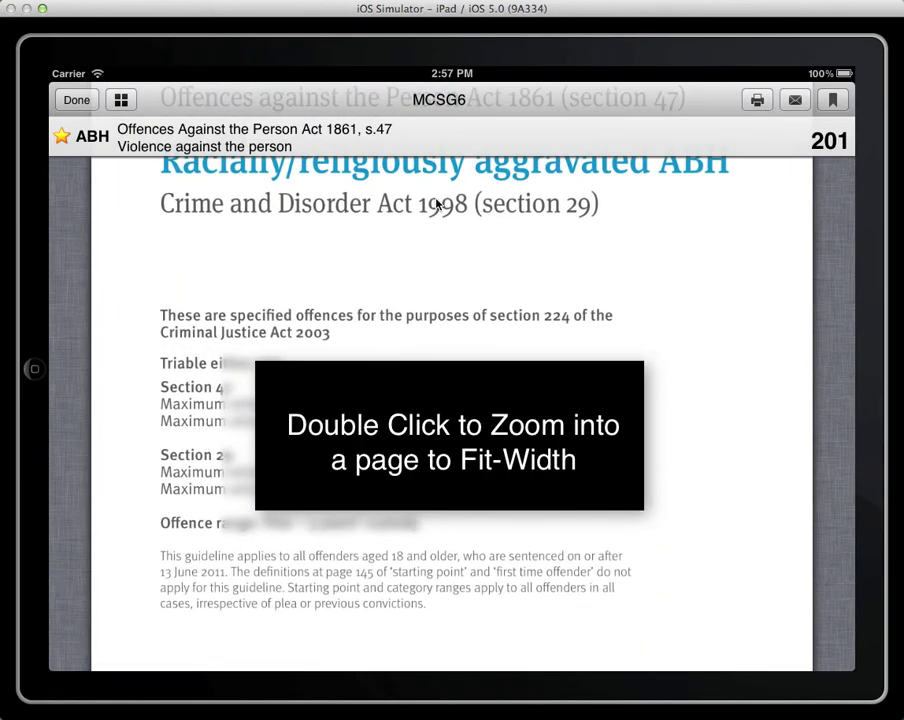
{"action": "left_click_drag", "start_coordinate": [430, 189], "coordinate": [428, 420]}
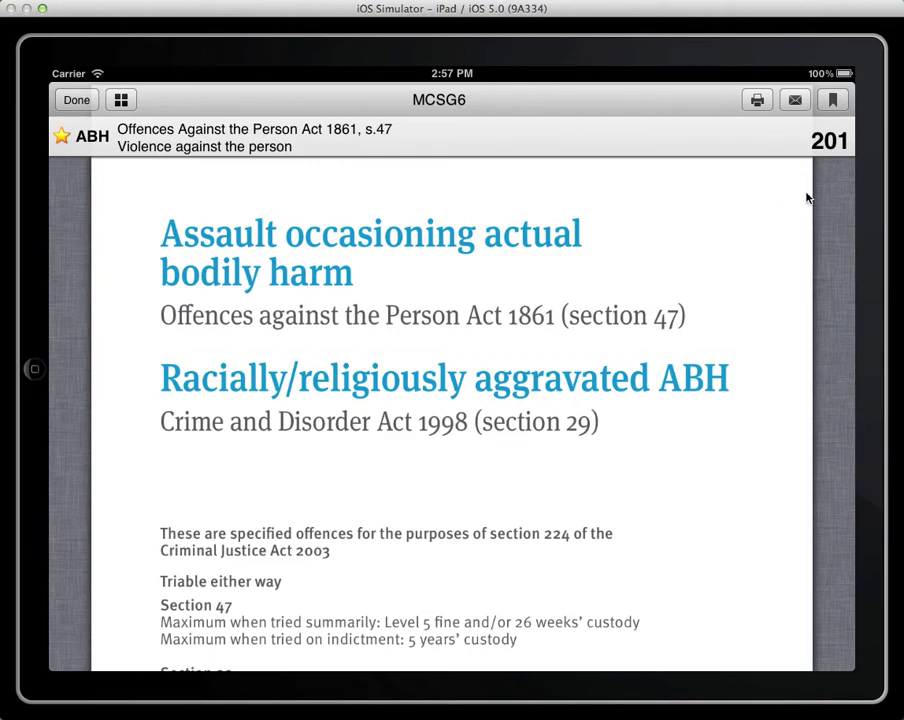
{"action": "left_click", "coordinate": [843, 183]}
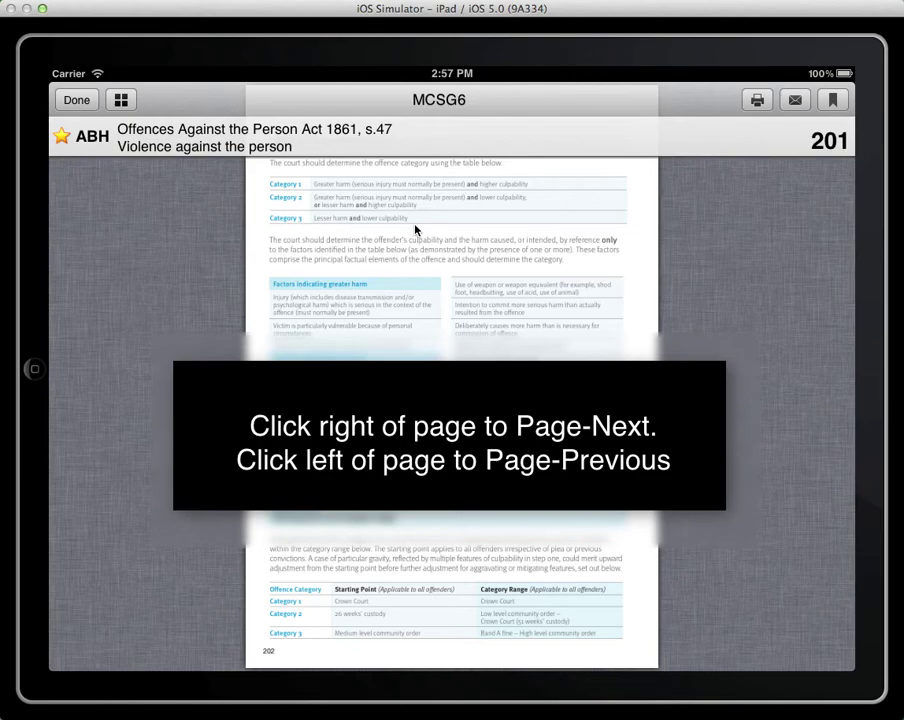
{"action": "double_click", "coordinate": [303, 157]}
{"action": "scroll", "coordinate": [406, 546], "scroll_direction": "up", "scroll_amount": 5}
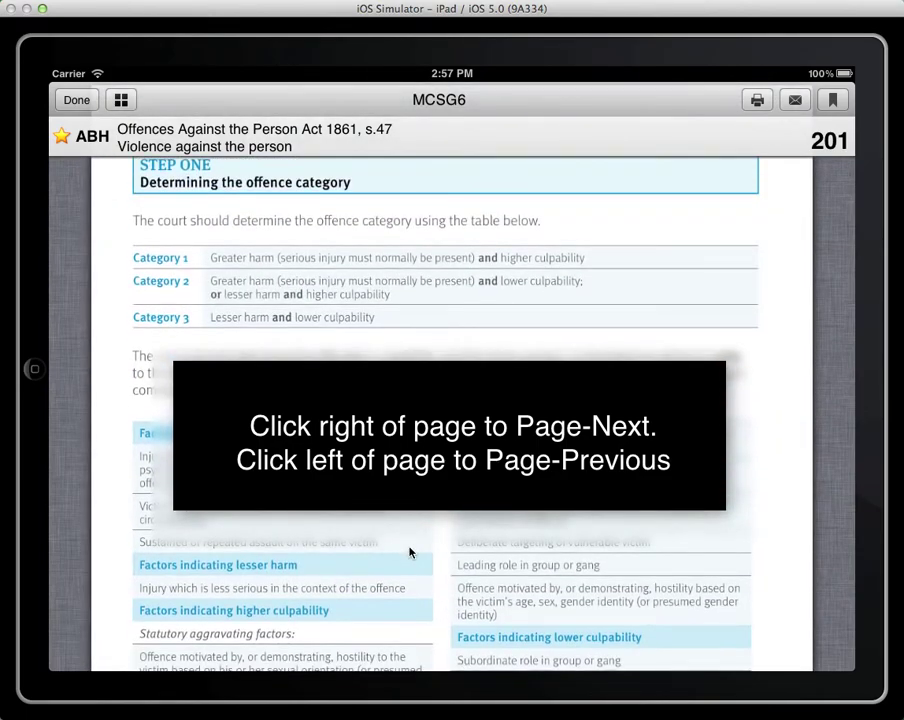
{"action": "left_click", "coordinate": [62, 183]}
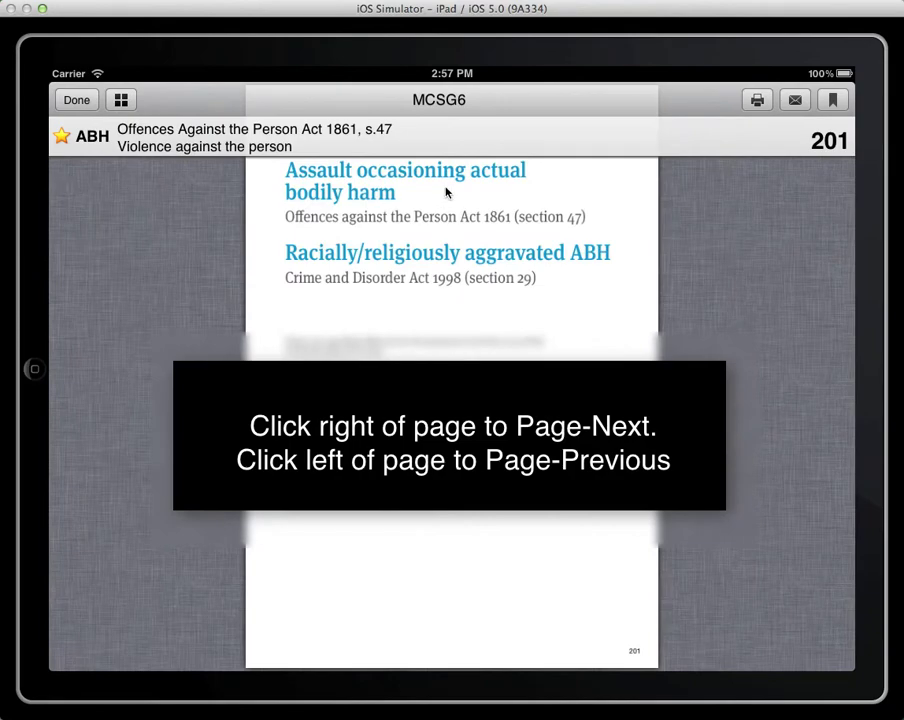
{"action": "left_click", "coordinate": [121, 101]}
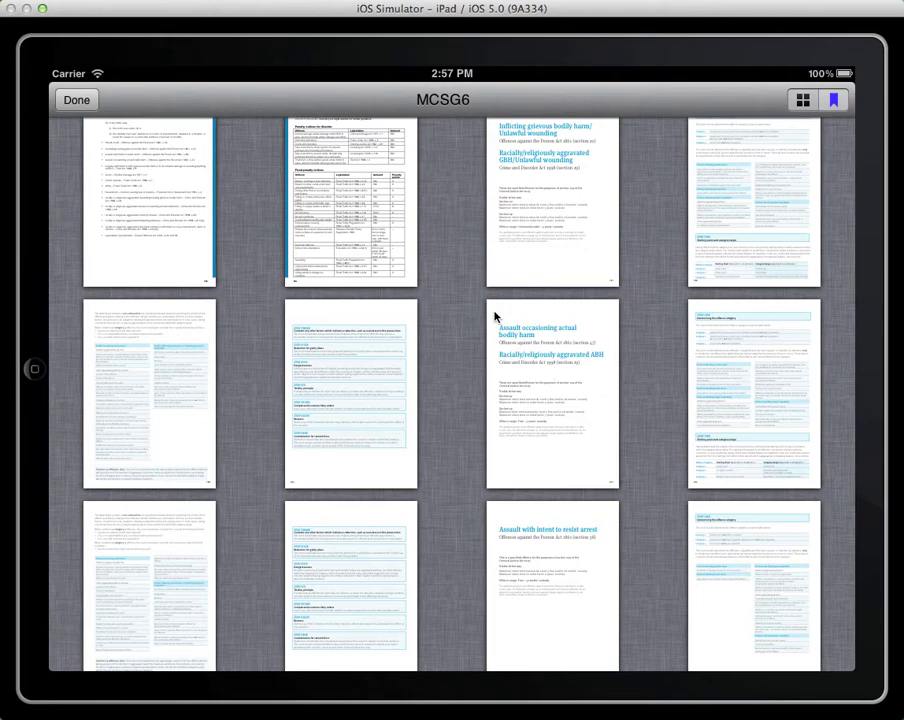
{"action": "left_click", "coordinate": [80, 102]}
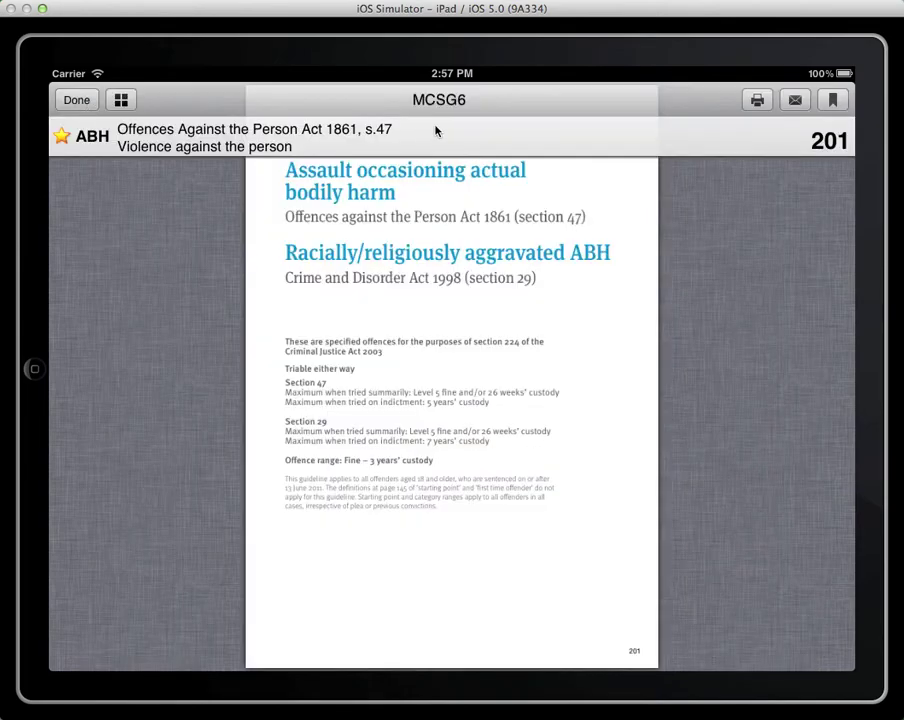
Start an e-mail of the guideline PDF via Print > Mail, then cancel and delete the draft.
{"action": "left_click", "coordinate": [758, 101]}
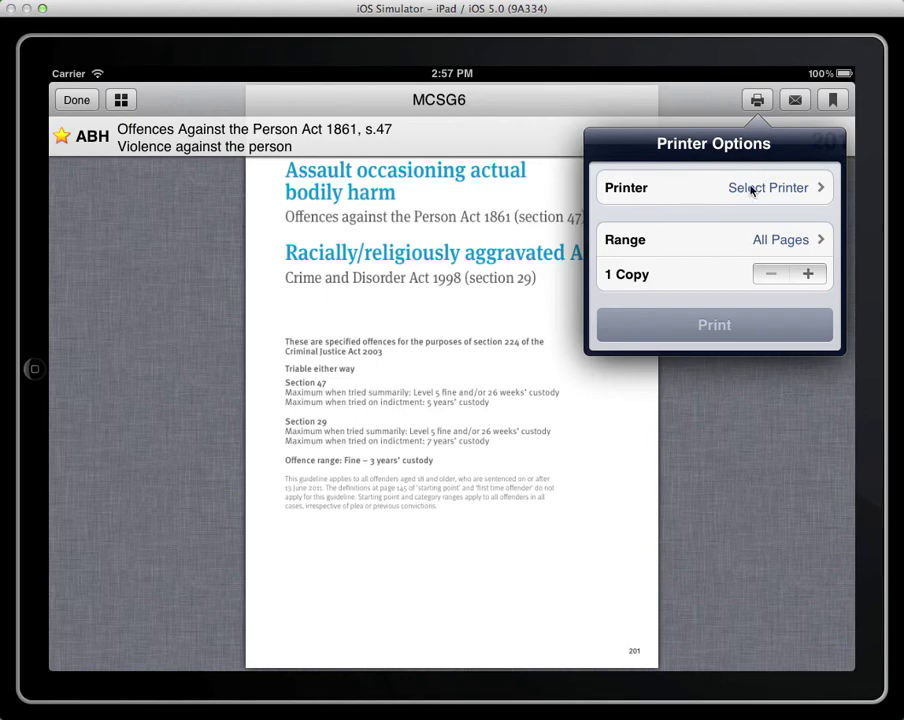
{"action": "left_click", "coordinate": [795, 101]}
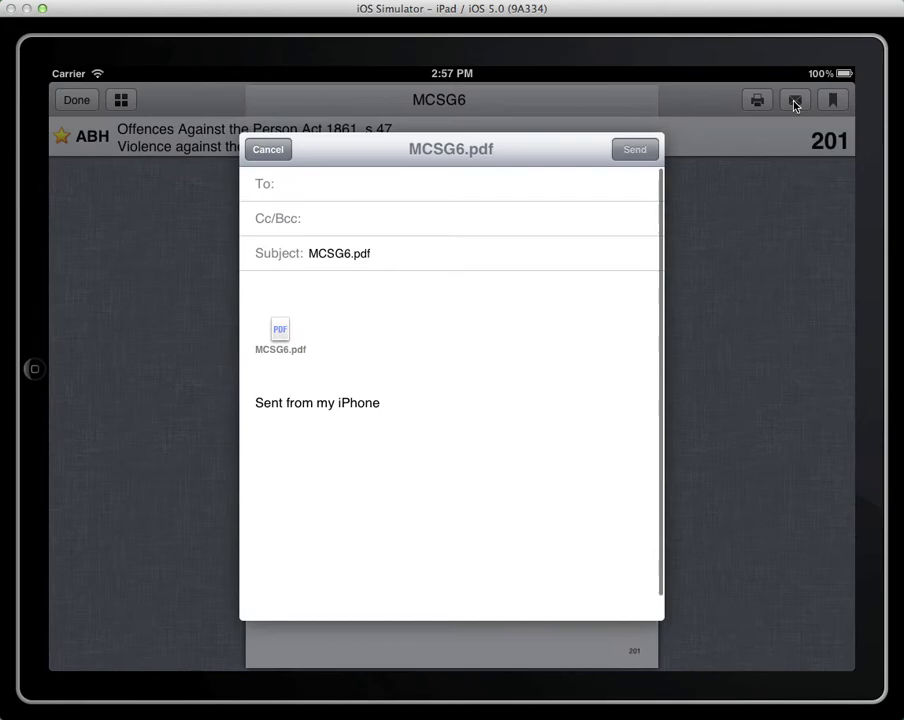
{"action": "left_click", "coordinate": [279, 156]}
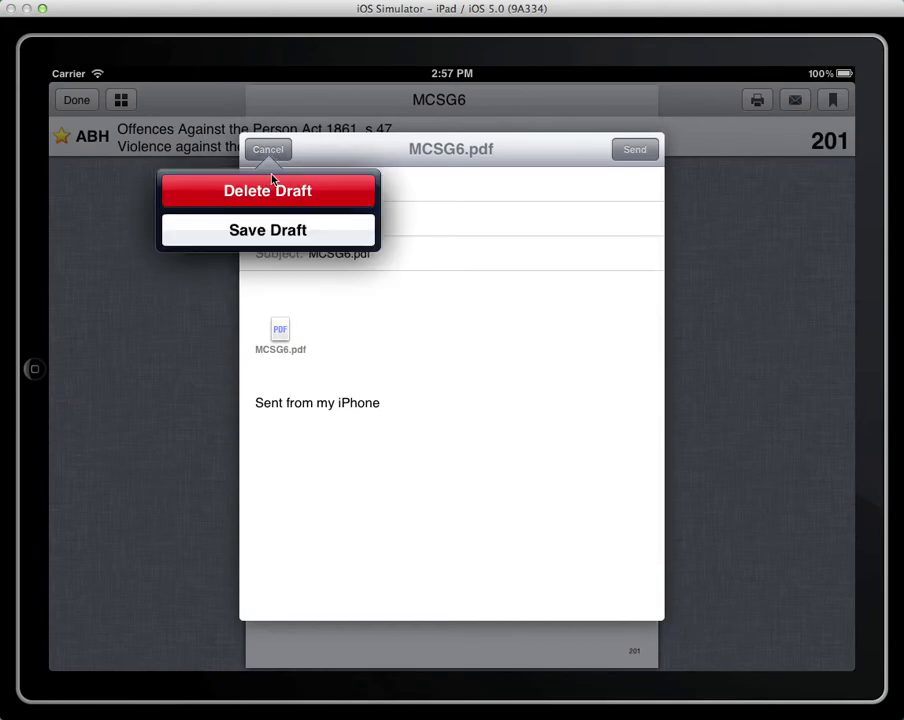
{"action": "left_click", "coordinate": [270, 192]}
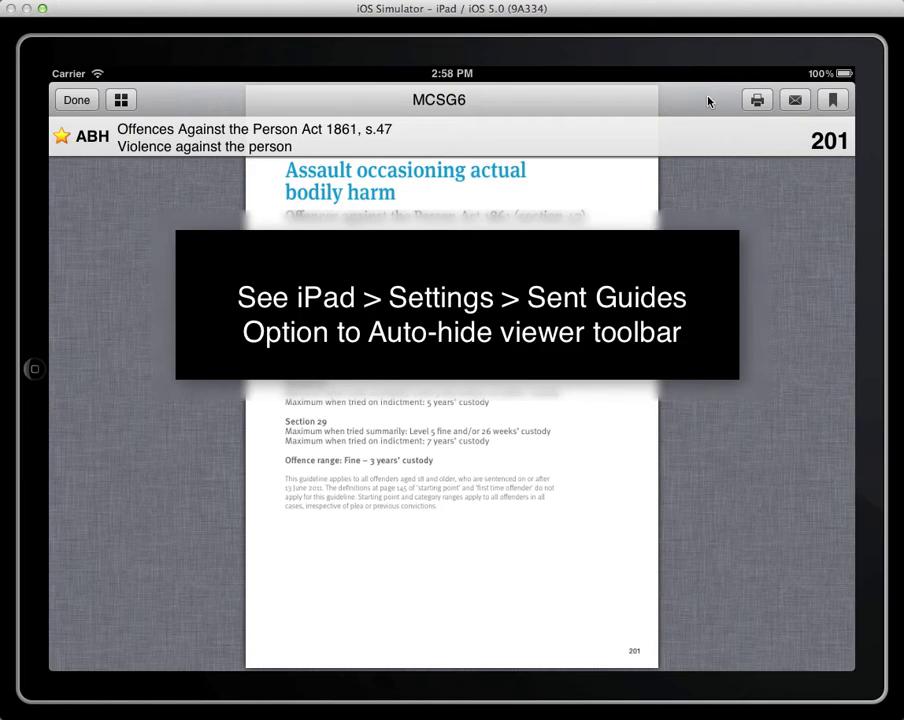
Close the guideline viewer, go to the home screen and bring up the recently used apps.
{"action": "left_click", "coordinate": [76, 101]}
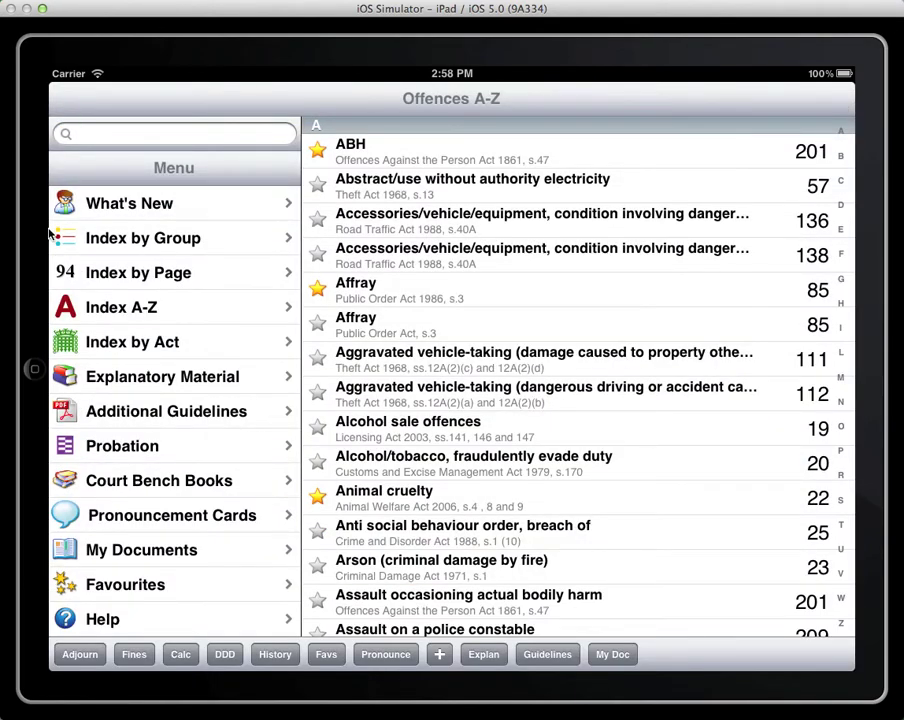
{"action": "left_click", "coordinate": [34, 373]}
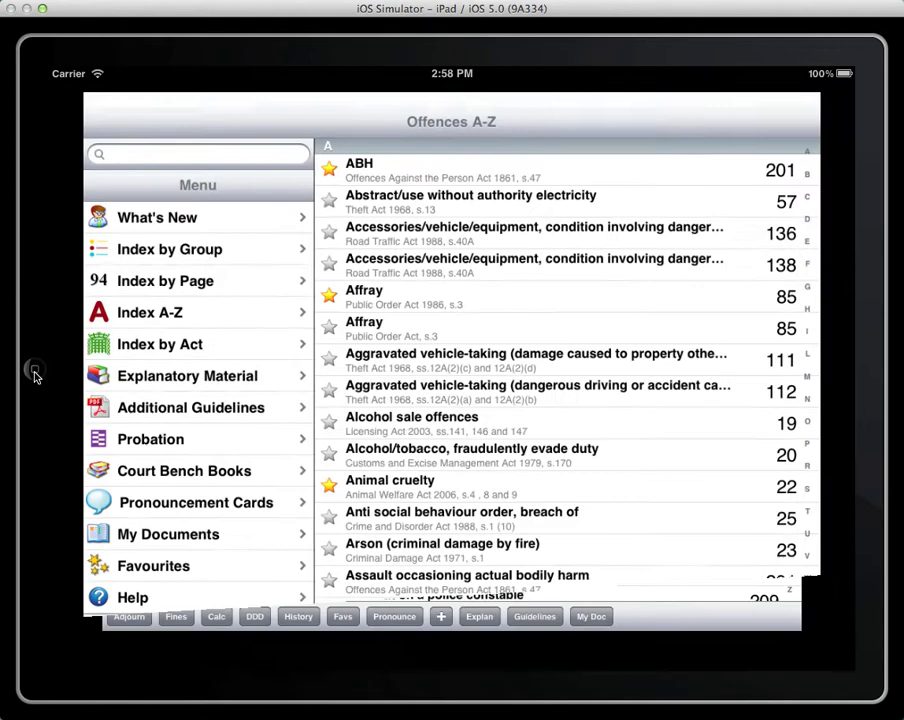
{"action": "double_click", "coordinate": [34, 372]}
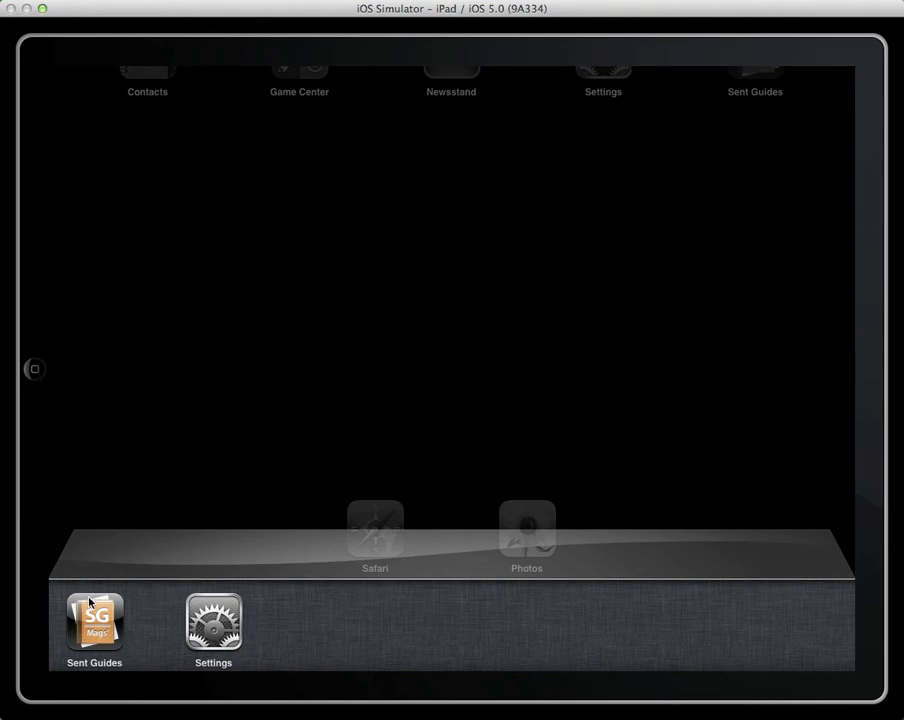
Quit Sent Guides from the recent-apps tray and return to the home screen.
{"action": "left_click_drag", "start_coordinate": [100, 622], "coordinate": [100, 622]}
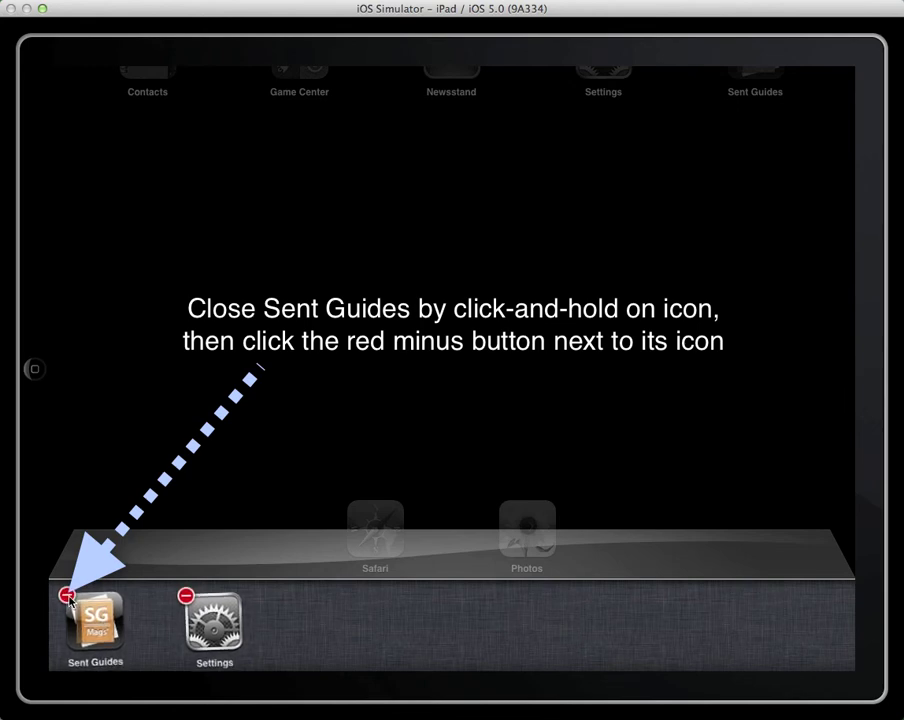
{"action": "left_click", "coordinate": [68, 597]}
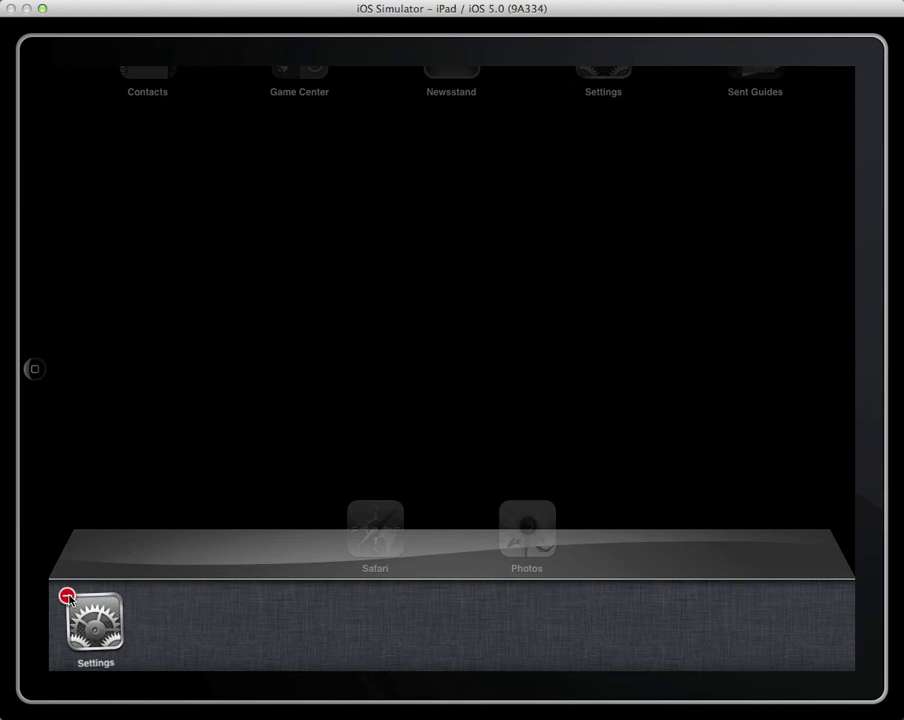
{"action": "left_click", "coordinate": [38, 378]}
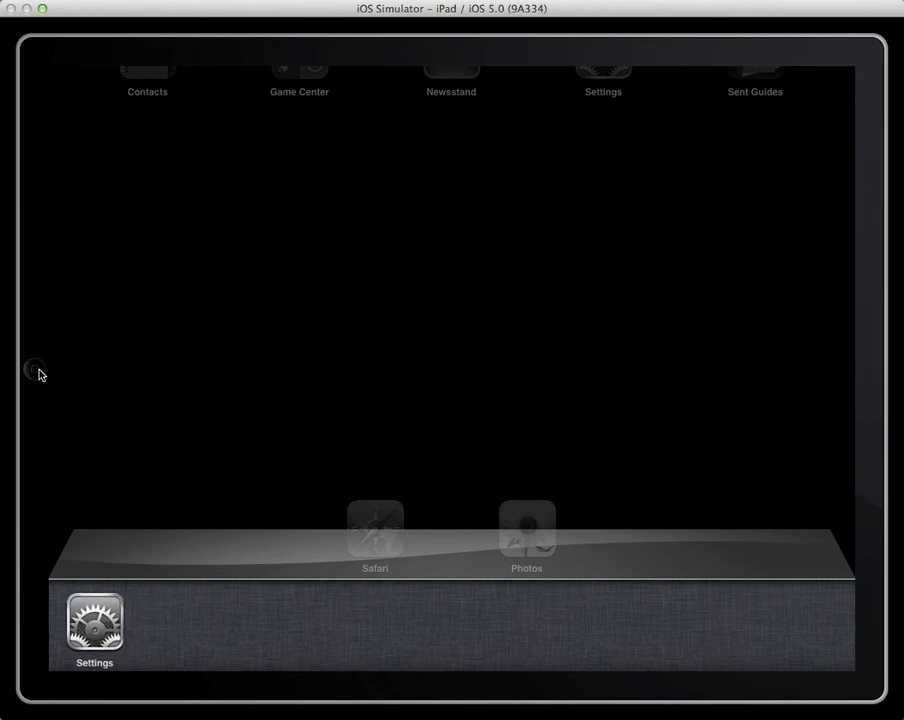
{"action": "left_click", "coordinate": [38, 374]}
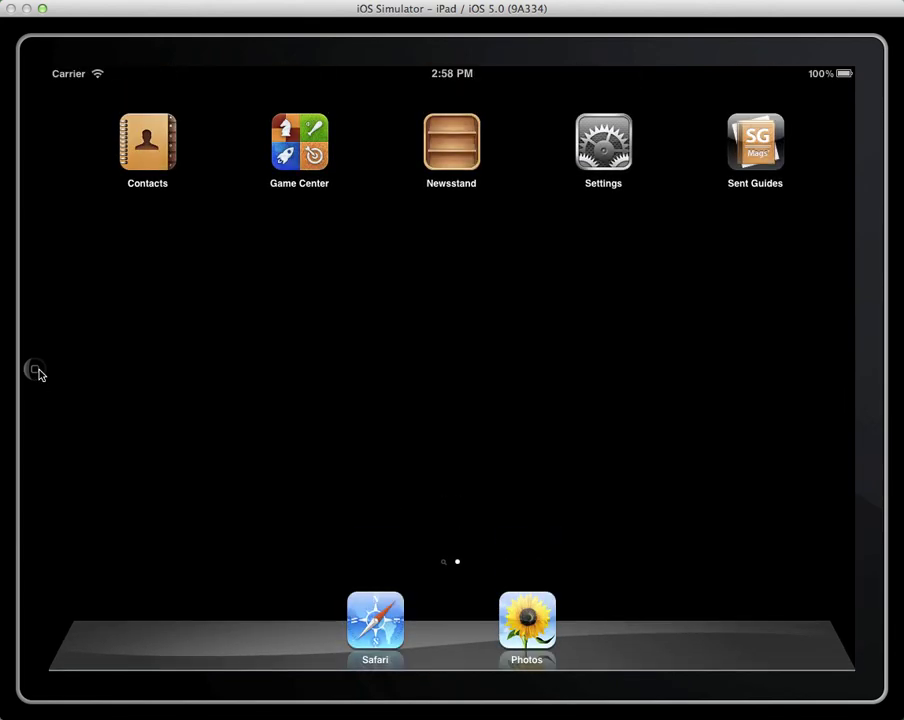
In Settings > Sent Guides, switch 'Enable auto-hide toolbar' to ON, then return to the home screen.
{"action": "double_click", "coordinate": [38, 374]}
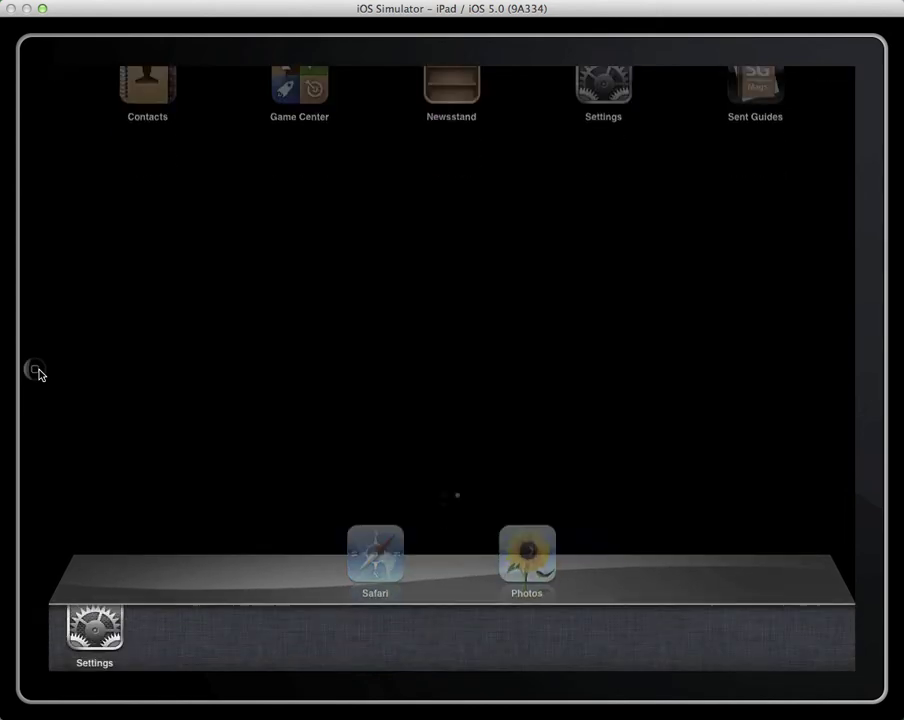
{"action": "left_click", "coordinate": [38, 374]}
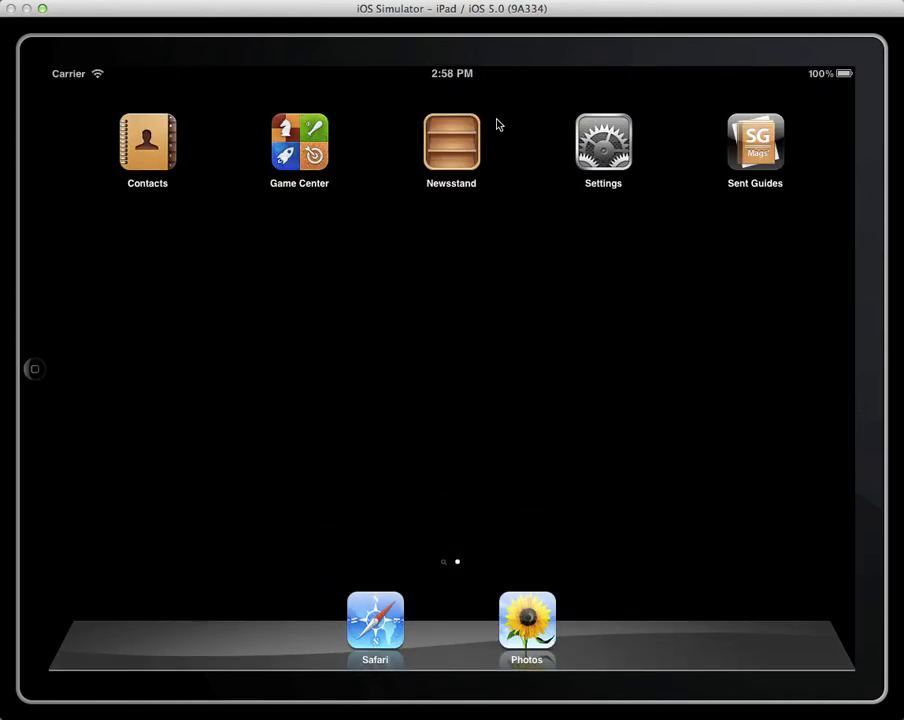
{"action": "left_click", "coordinate": [590, 146]}
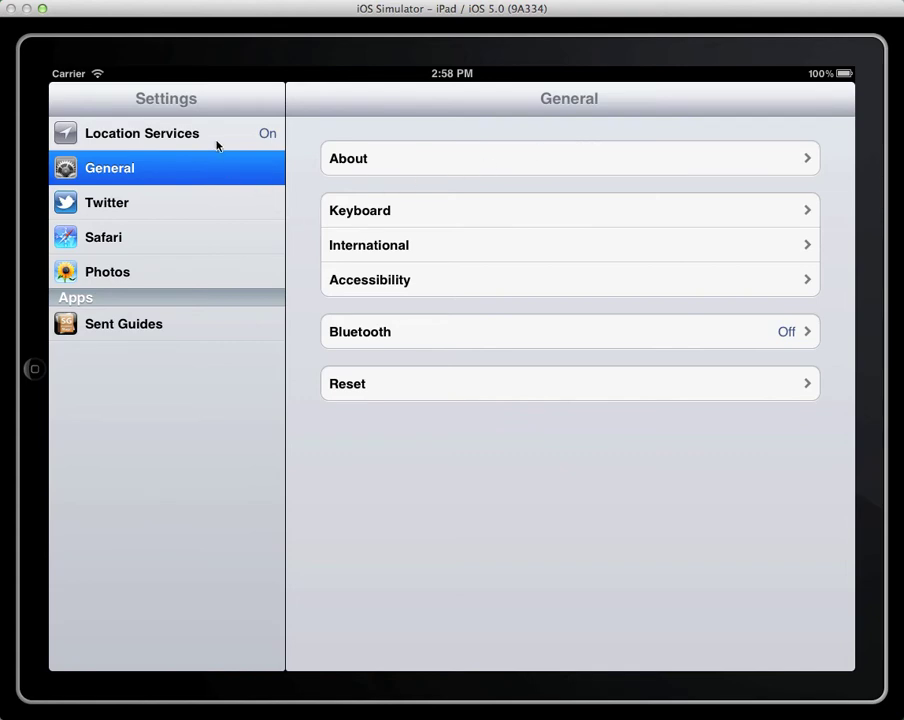
{"action": "left_click", "coordinate": [160, 332]}
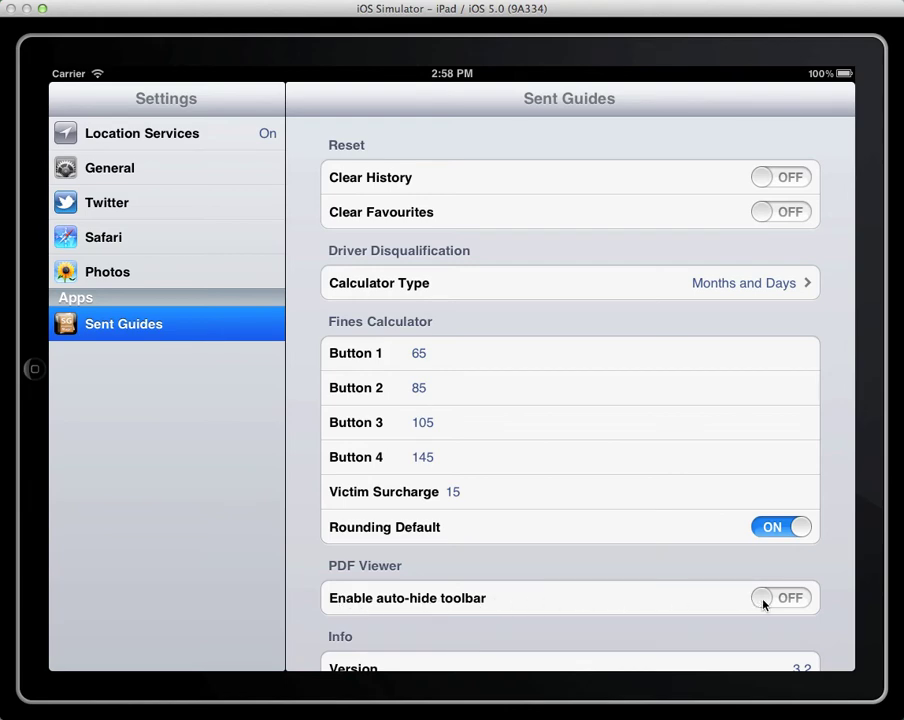
{"action": "left_click_drag", "start_coordinate": [764, 604], "coordinate": [802, 597]}
{"action": "left_click", "coordinate": [35, 372]}
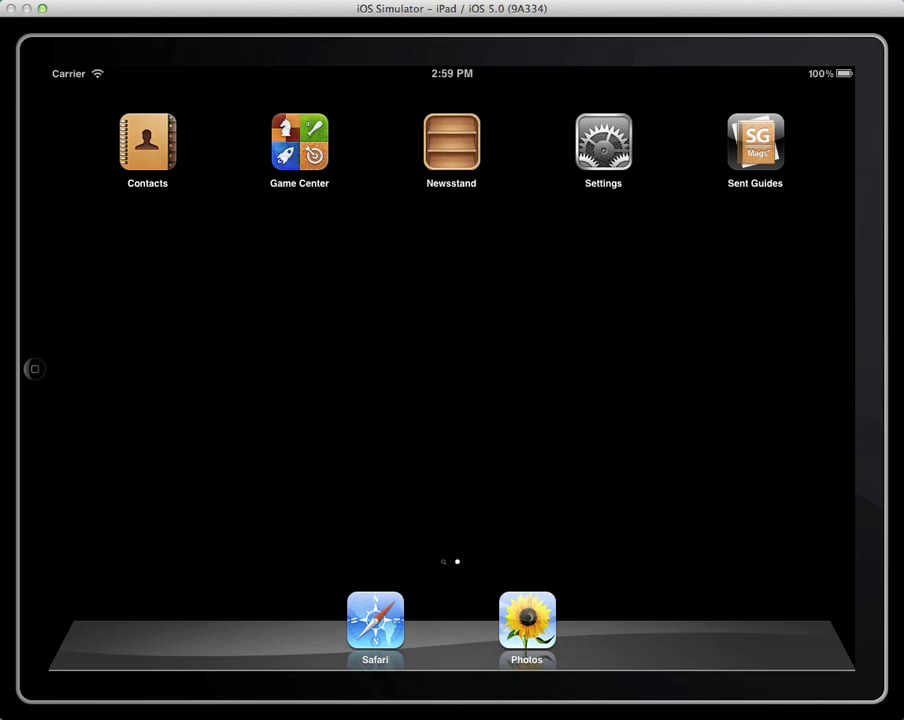
Open 'Anti social behaviour order, breach of' (page 25) via Index by Group and zoom into its header.
{"action": "left_click", "coordinate": [755, 142]}
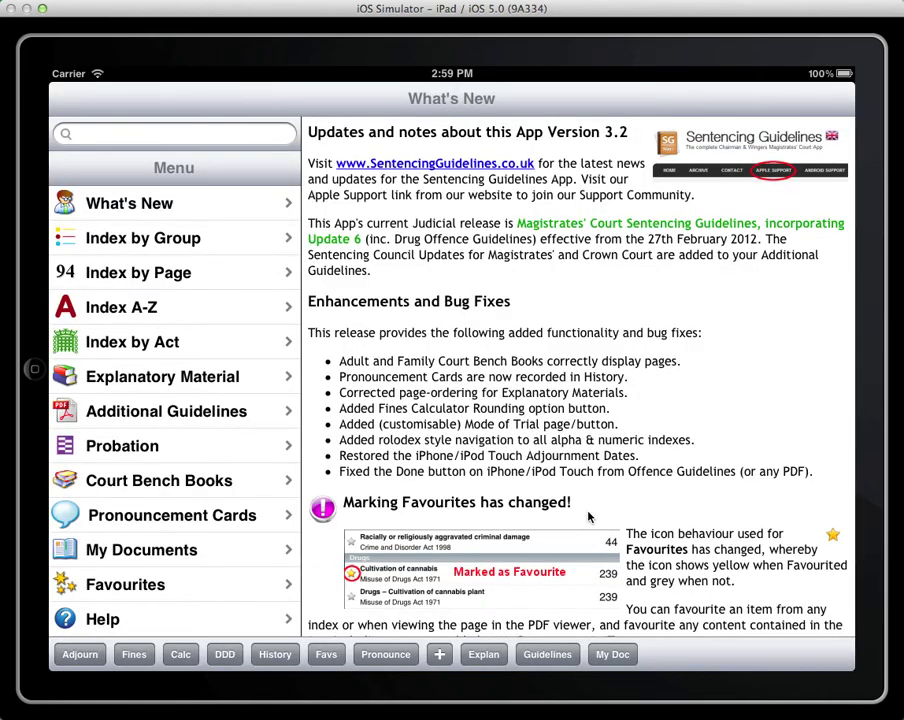
{"action": "left_click", "coordinate": [155, 242]}
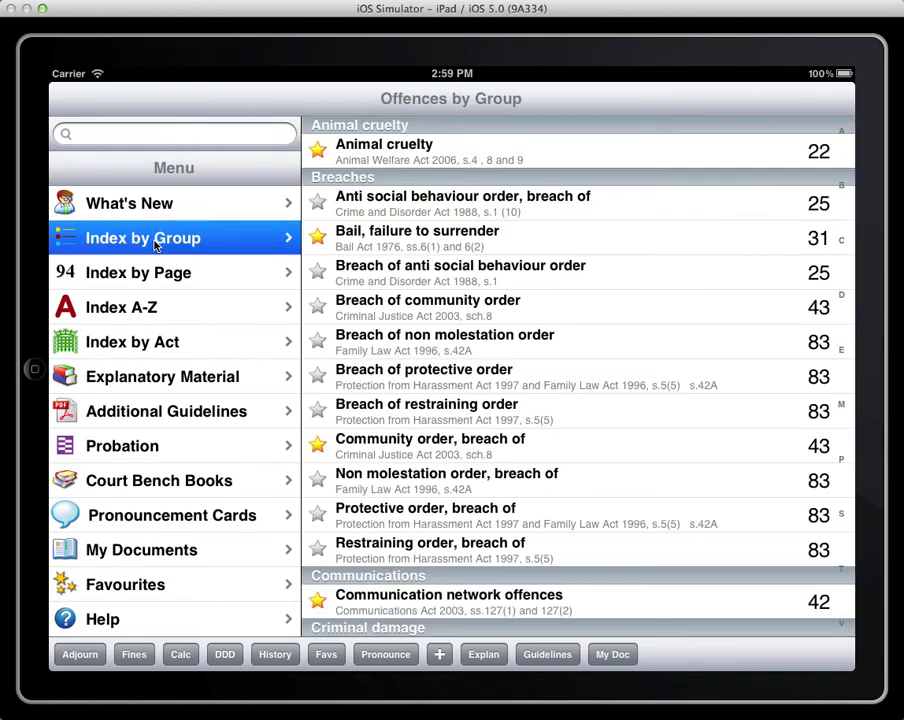
{"action": "left_click", "coordinate": [408, 204]}
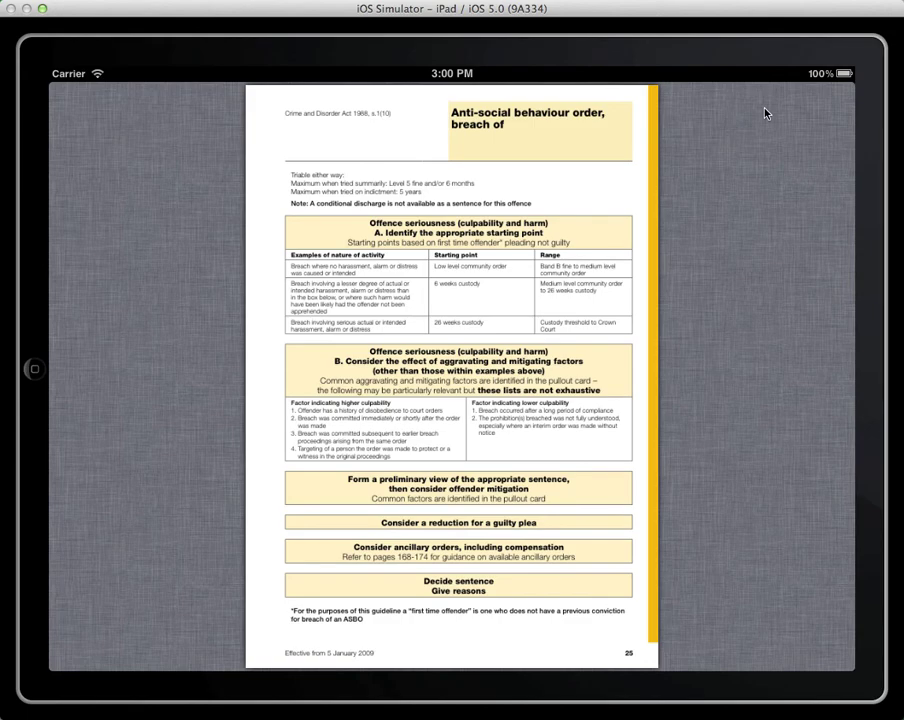
{"action": "double_click", "coordinate": [490, 262]}
{"action": "left_click_drag", "start_coordinate": [490, 262], "coordinate": [457, 474]}
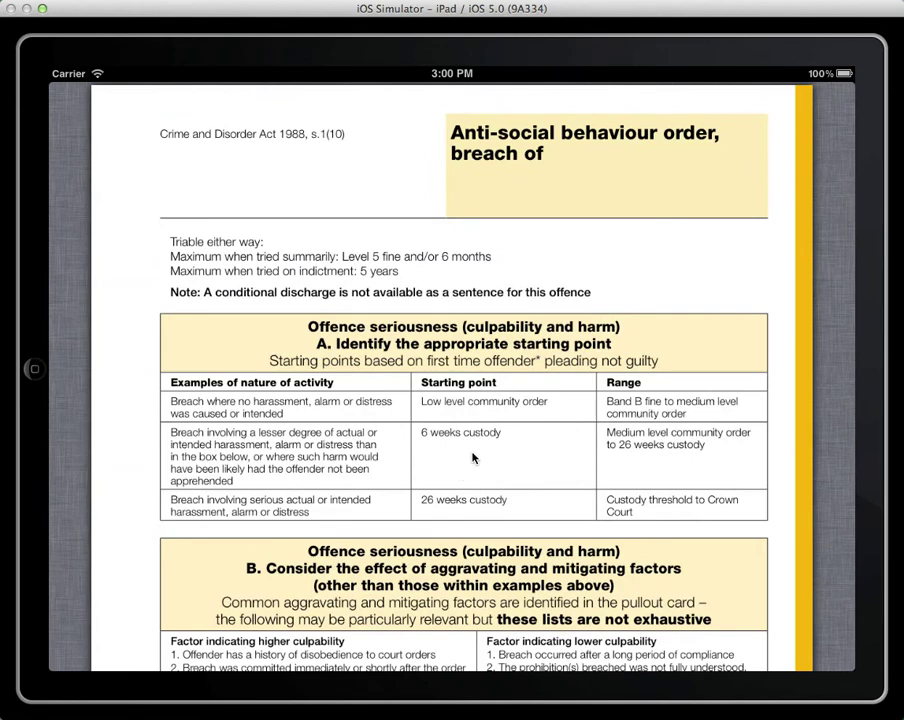
Page forward to page 31 and back to the anti-social behaviour order page 25.
{"action": "left_click", "coordinate": [845, 130]}
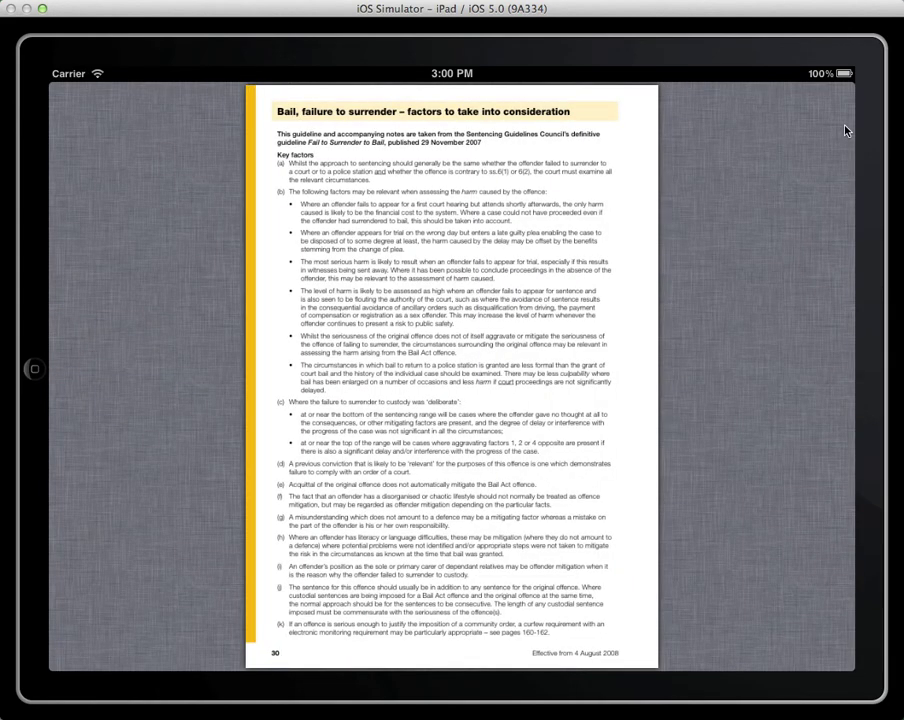
{"action": "left_click", "coordinate": [845, 130]}
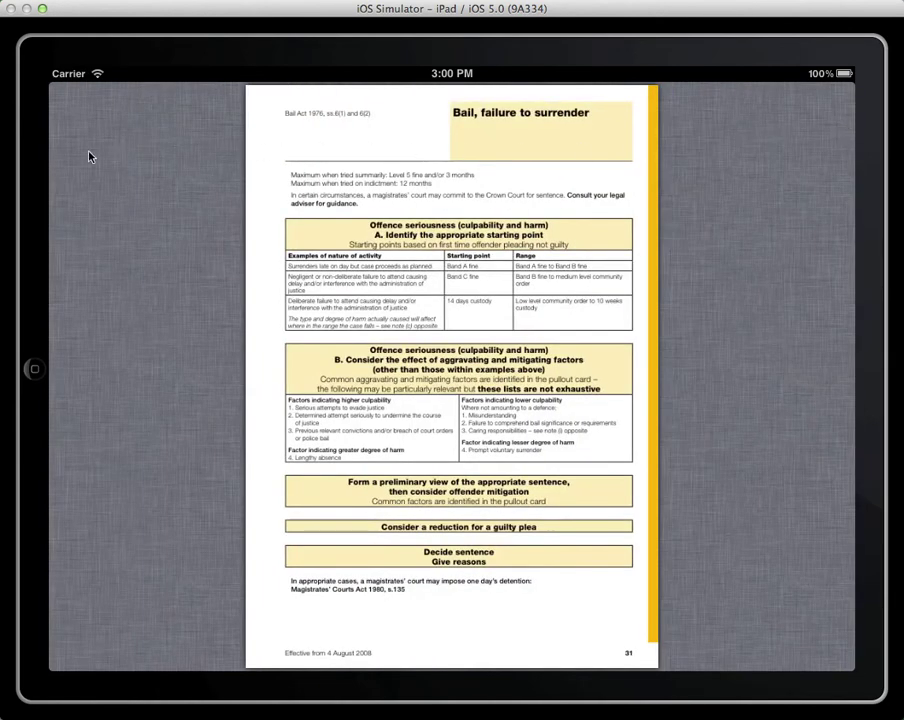
{"action": "left_click", "coordinate": [65, 154]}
{"action": "left_click", "coordinate": [65, 154]}
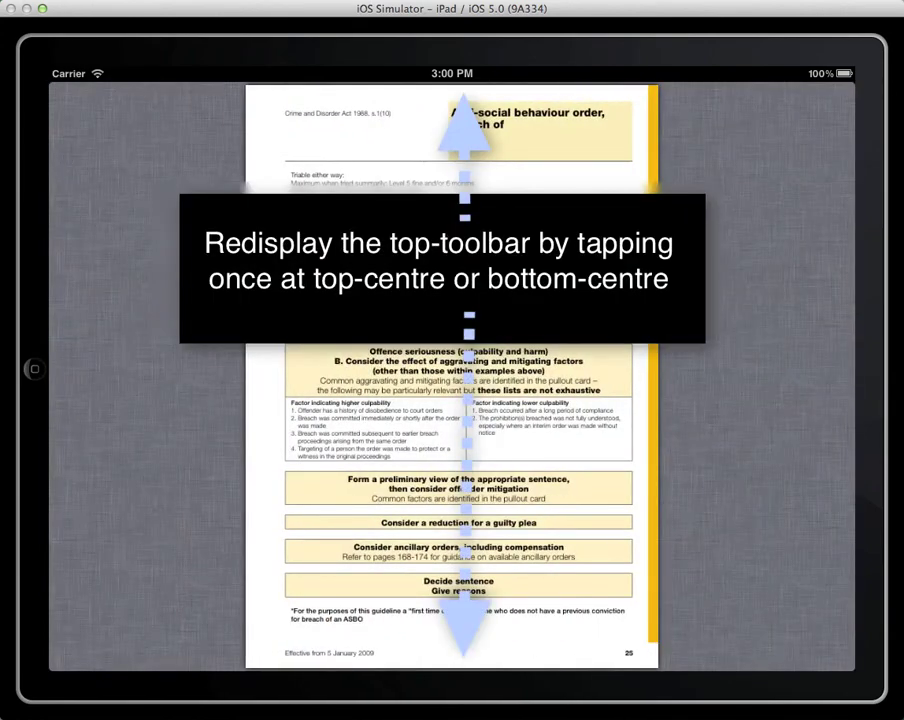
Recall the hidden toolbar, zoom into the page, show the toolbar again, and close the viewer.
{"action": "left_click", "coordinate": [449, 100]}
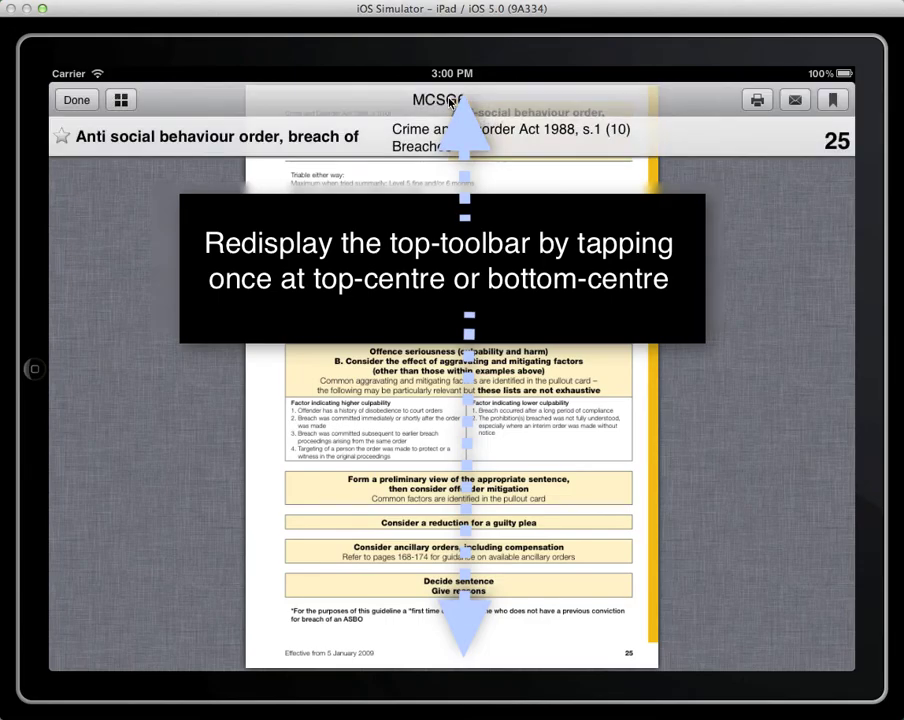
{"action": "double_click", "coordinate": [449, 100]}
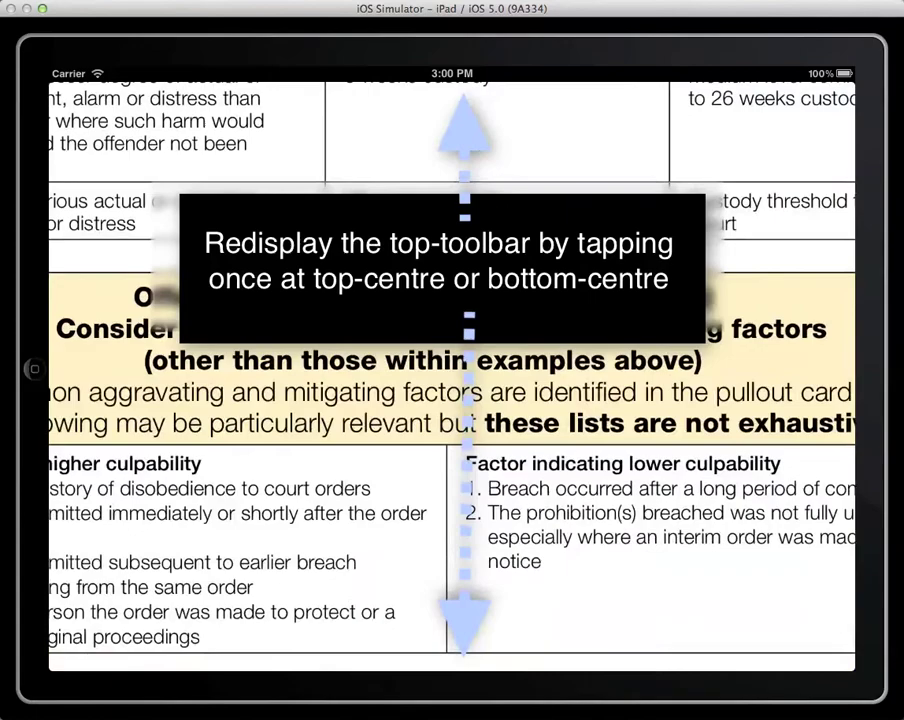
{"action": "scroll", "coordinate": [452, 504], "scroll_direction": "up", "scroll_amount": 3}
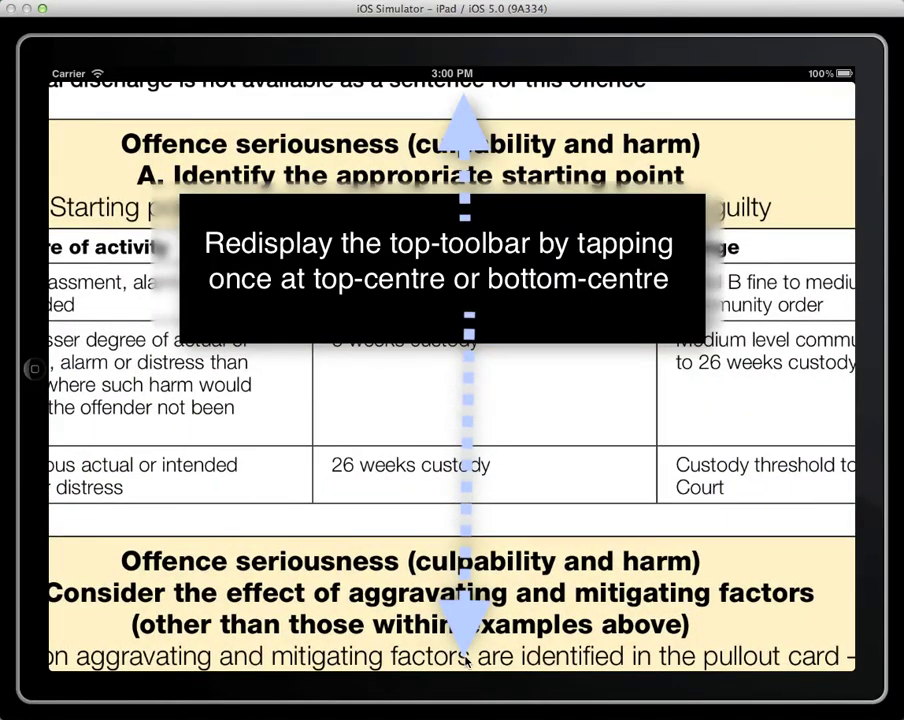
{"action": "left_click", "coordinate": [467, 660]}
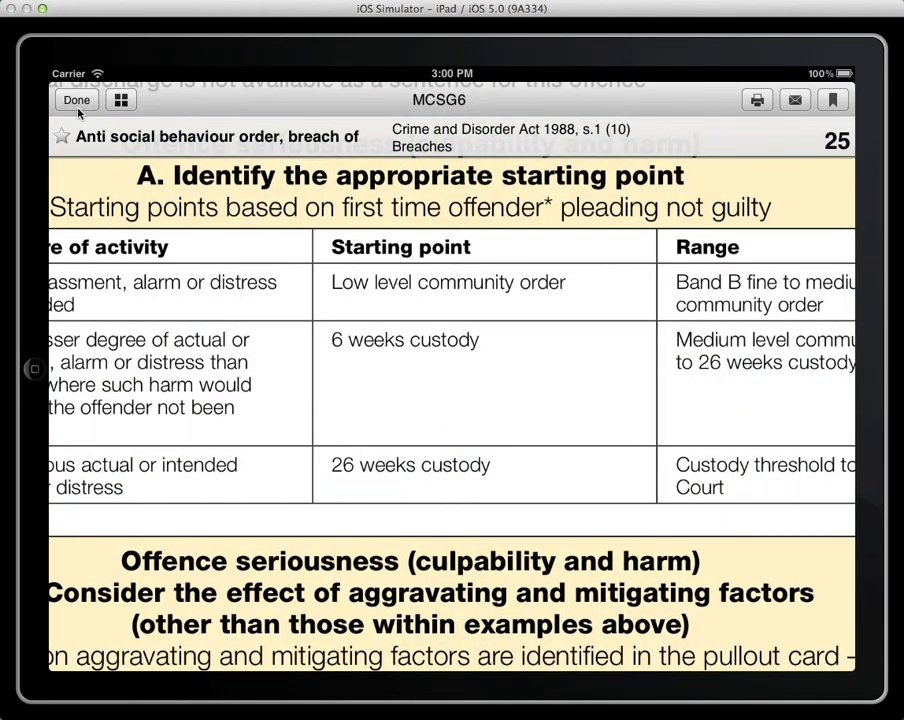
{"action": "left_click", "coordinate": [76, 103]}
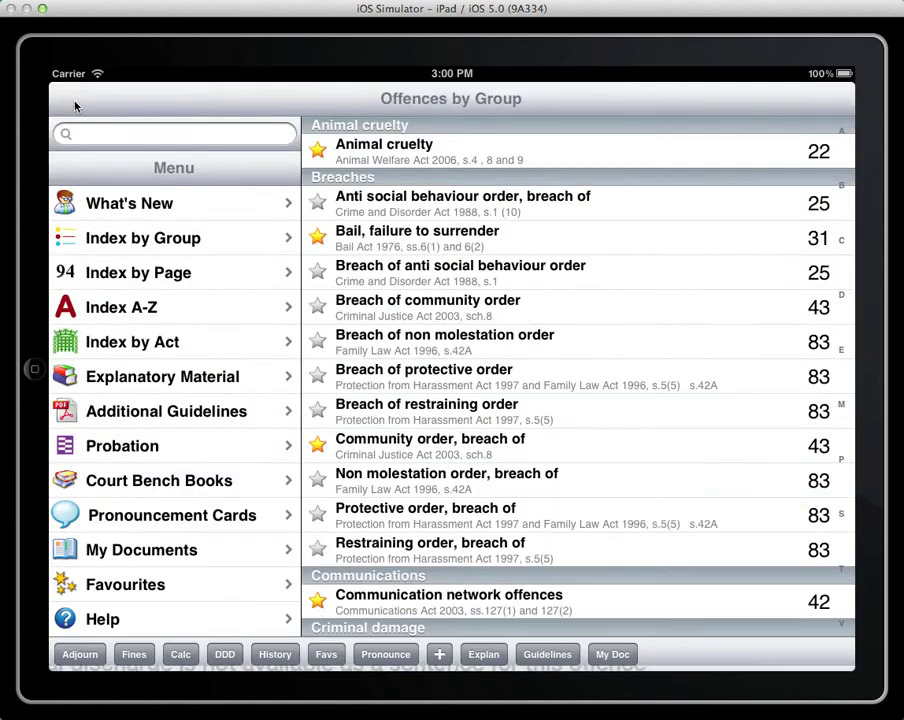
View 'Bail, failure to surrender' from Index by Page, close it, then open 'Alcohol sale offences' (page 19).
{"action": "left_click", "coordinate": [214, 278]}
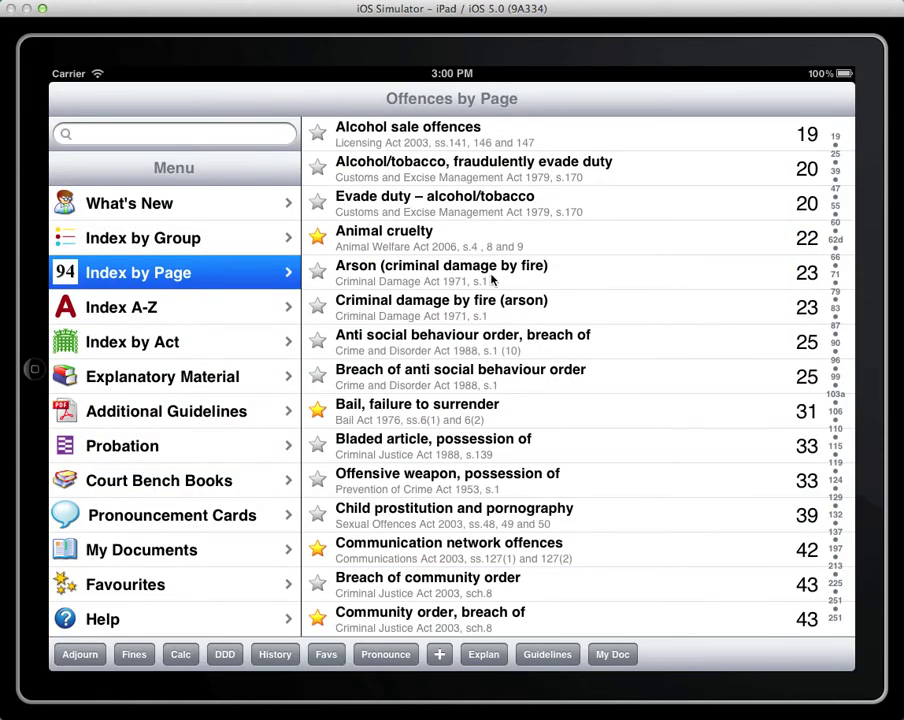
{"action": "left_click", "coordinate": [475, 420]}
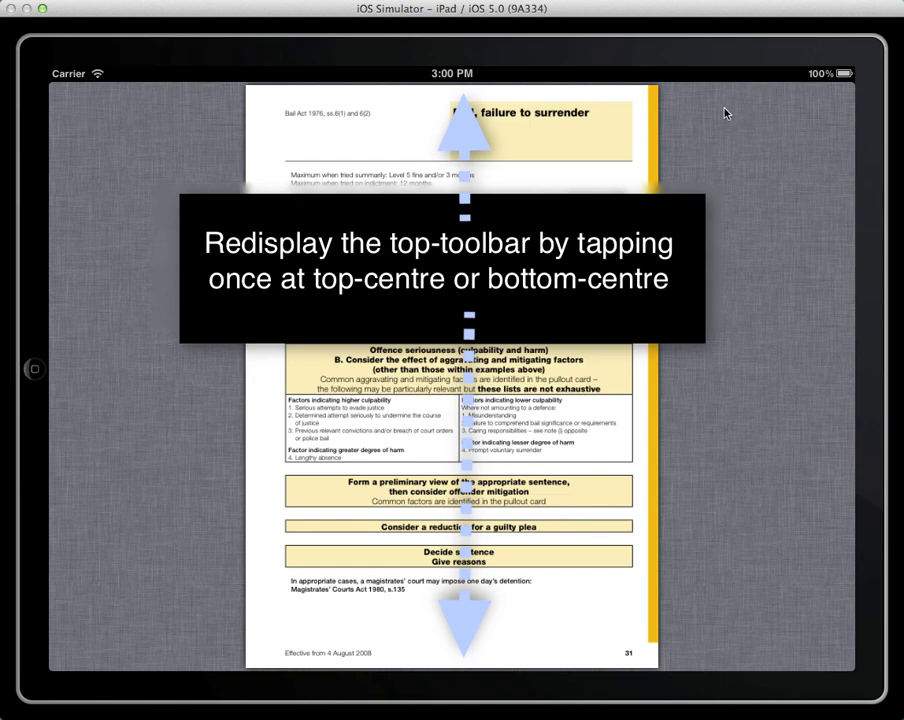
{"action": "left_click", "coordinate": [435, 97]}
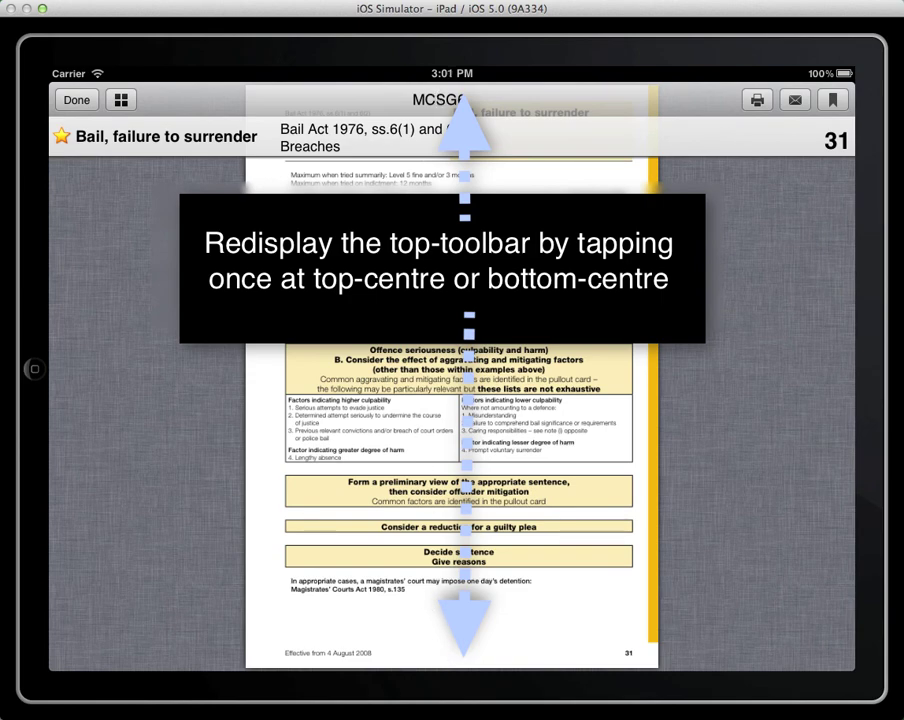
{"action": "left_click", "coordinate": [77, 100]}
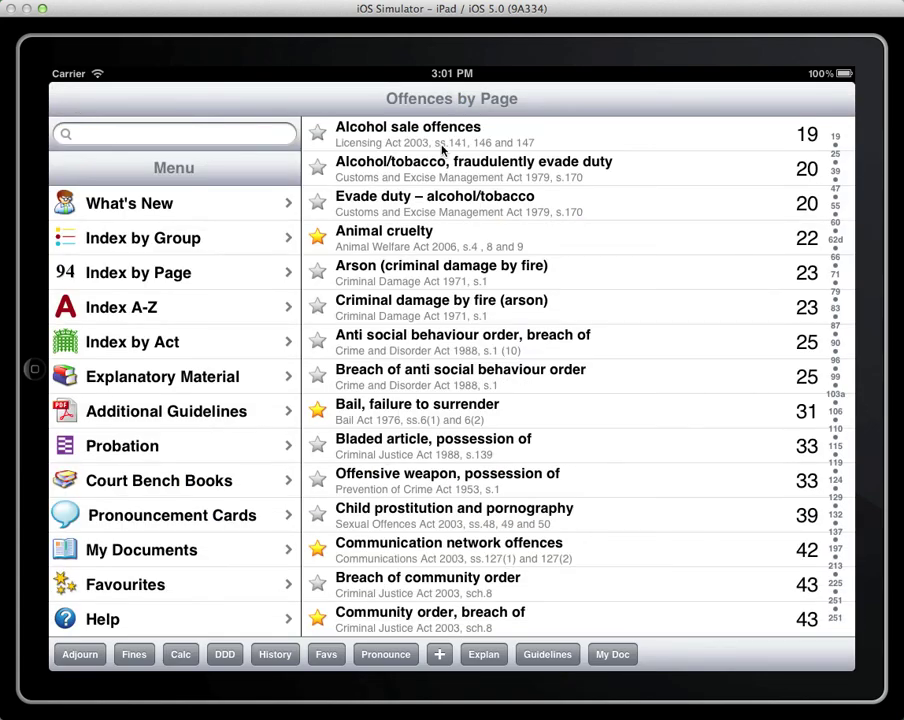
{"action": "left_click", "coordinate": [320, 144]}
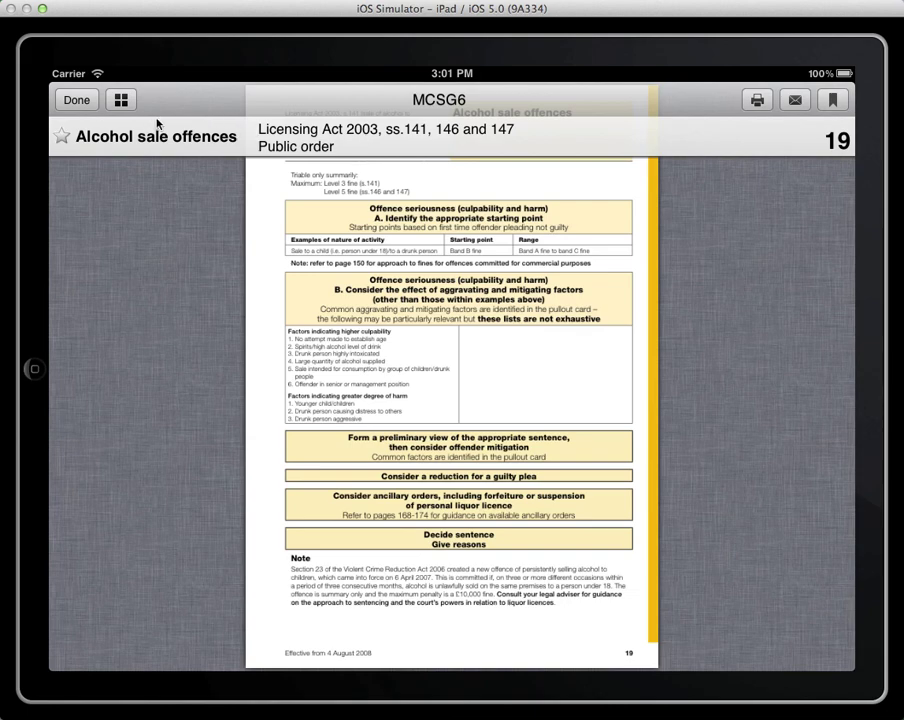